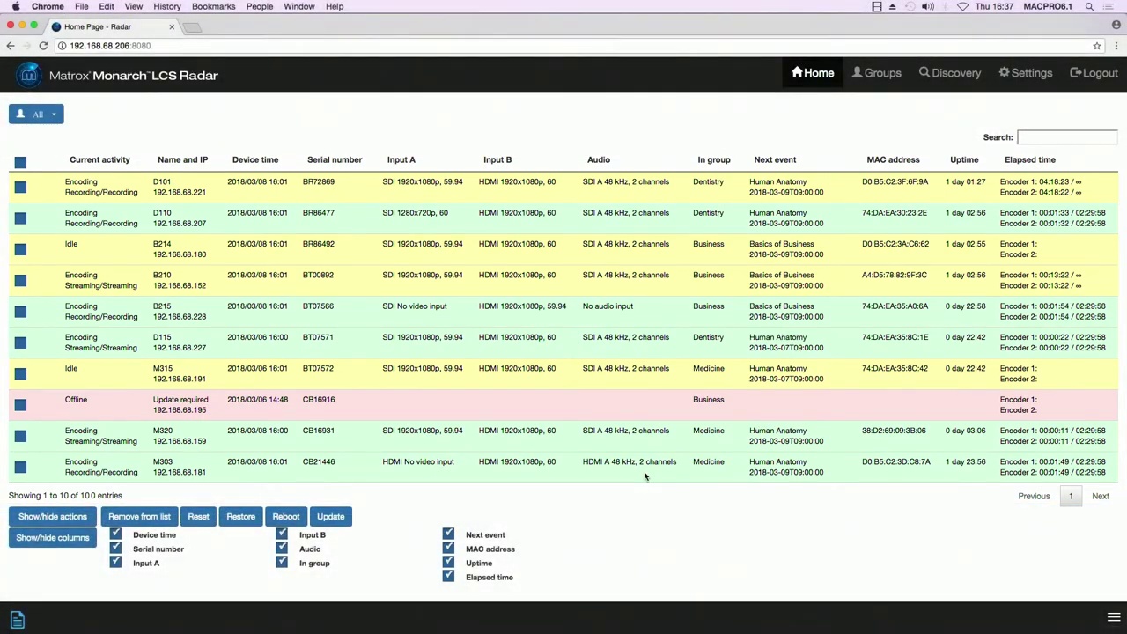
Select device M303 to show its live preview, then view its Thursday schedule of four sessions.
click(644, 476)
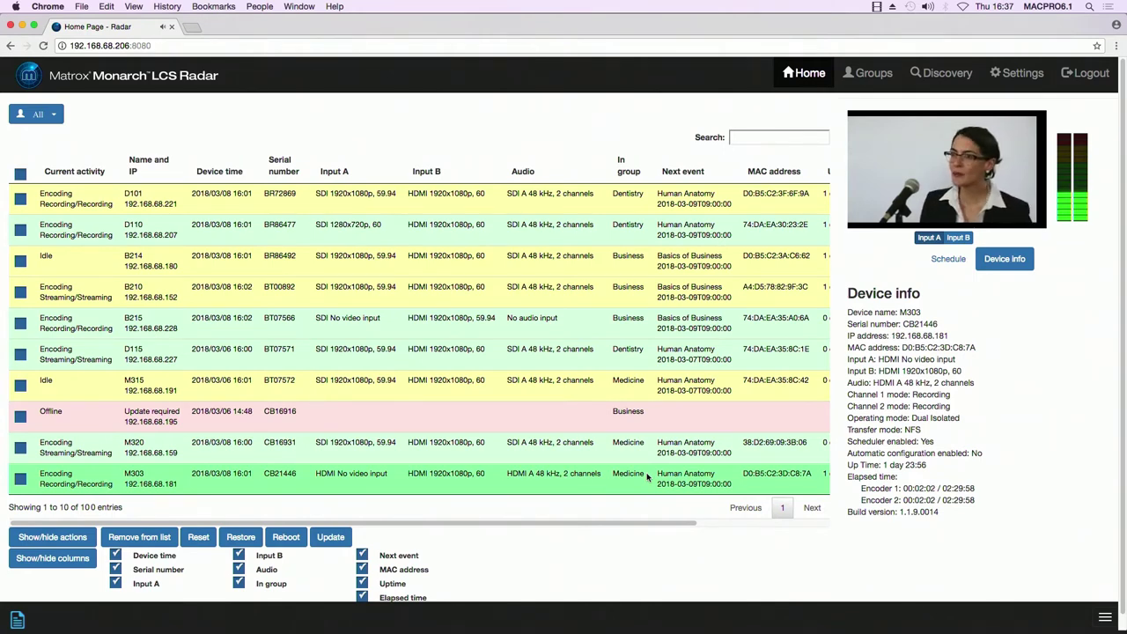
click(943, 258)
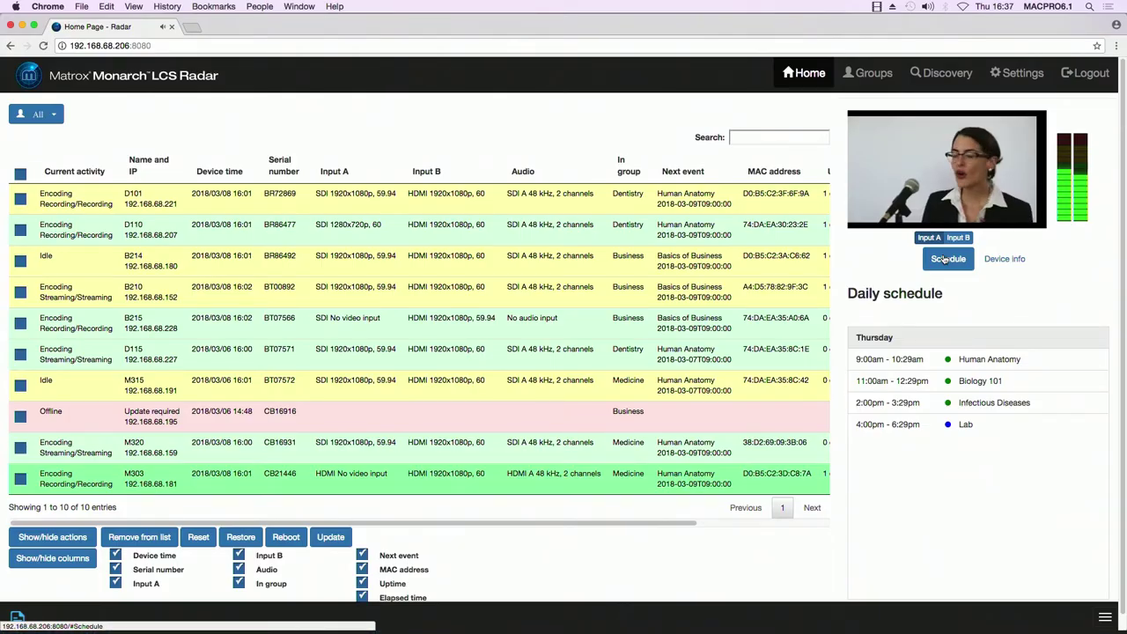
Show M303's device info and open the event log of recording starts, stops and disconnections.
click(1013, 260)
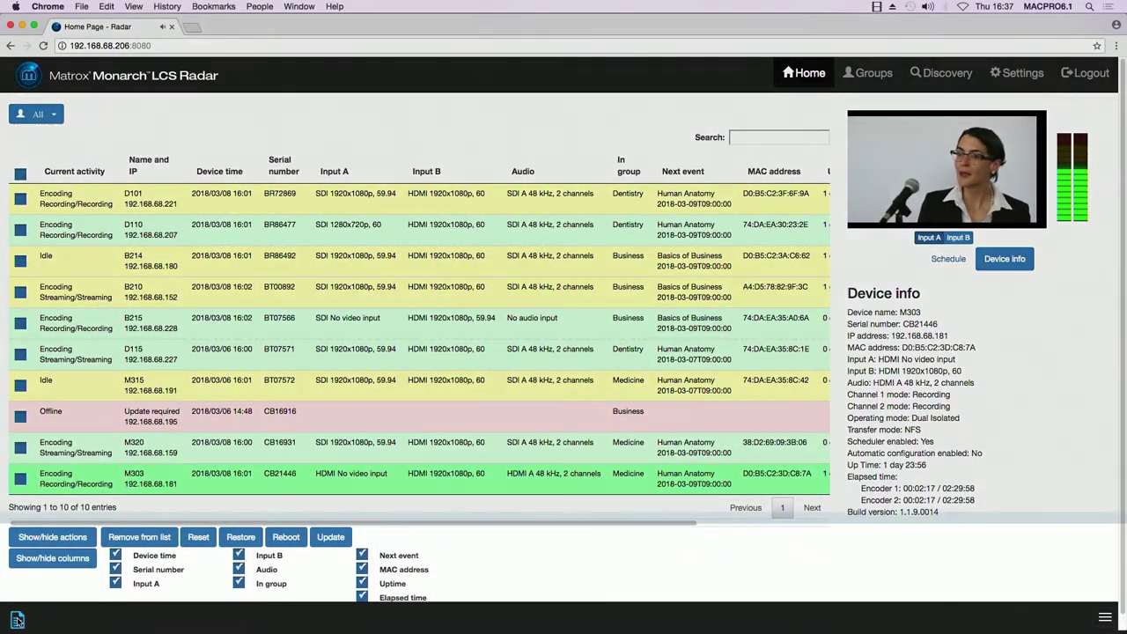
click(16, 621)
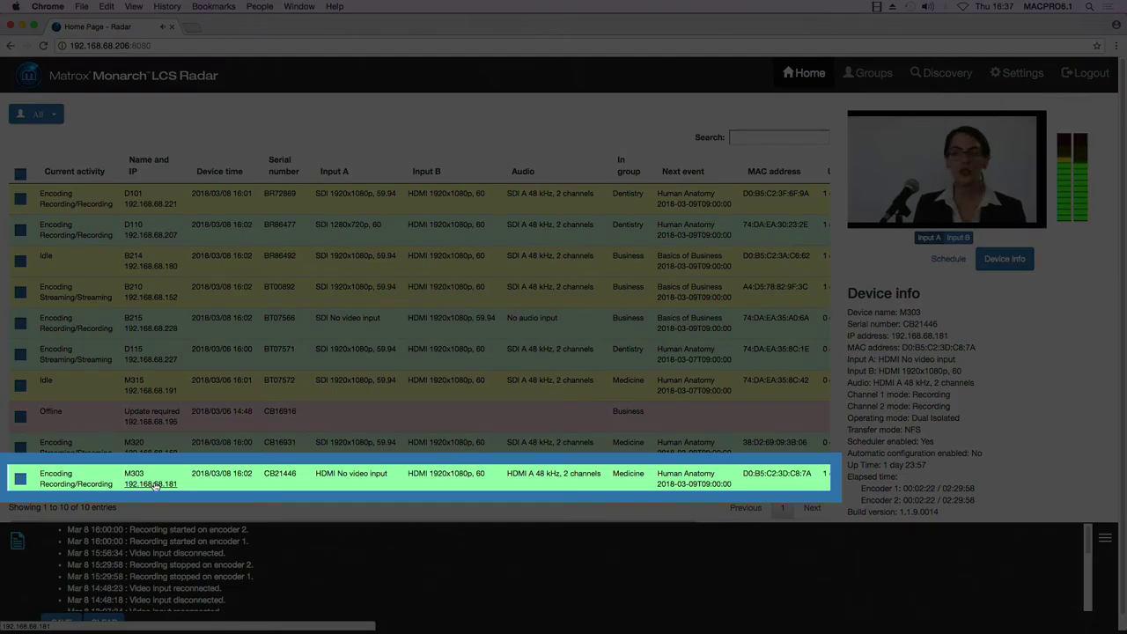
Open M303's Command Center in a new tab and go to its operating mode, video and audio settings.
click(151, 483)
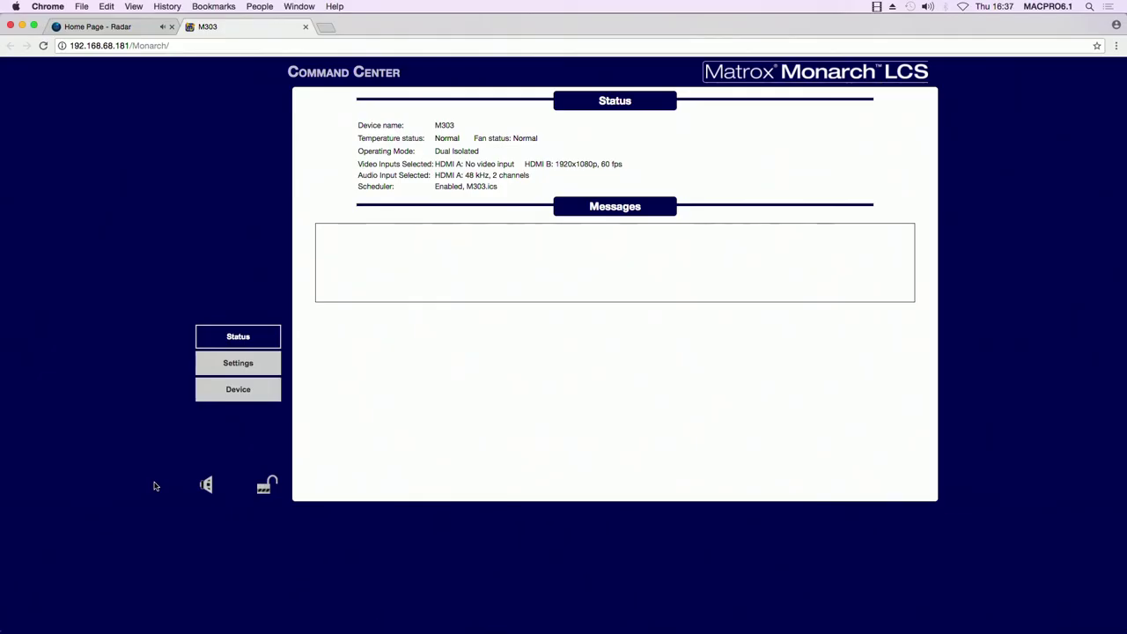
click(240, 363)
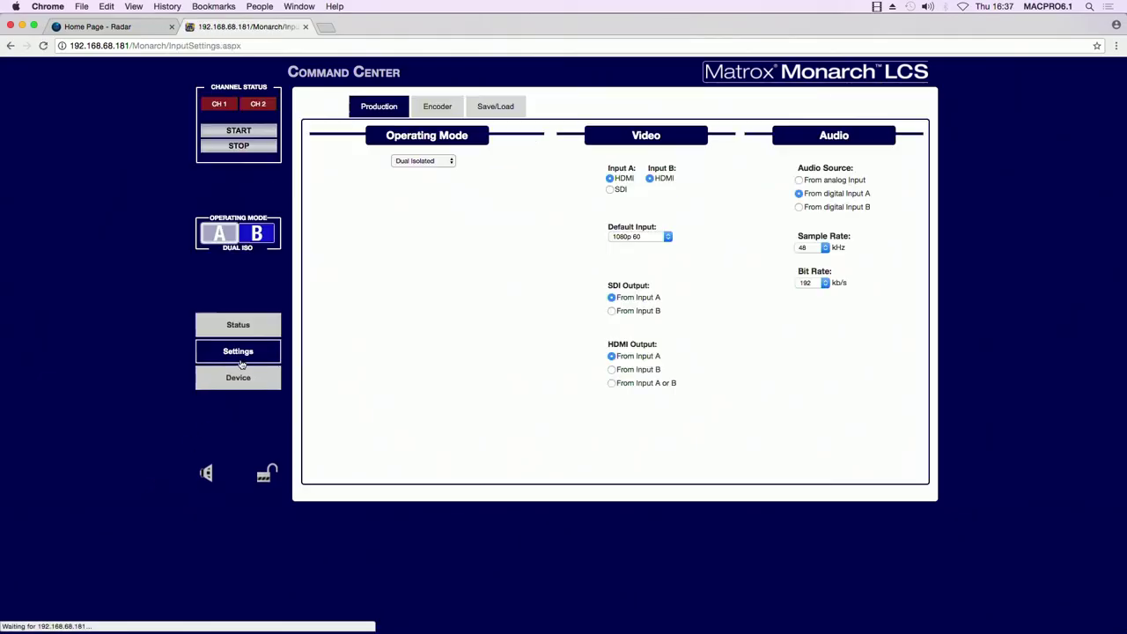